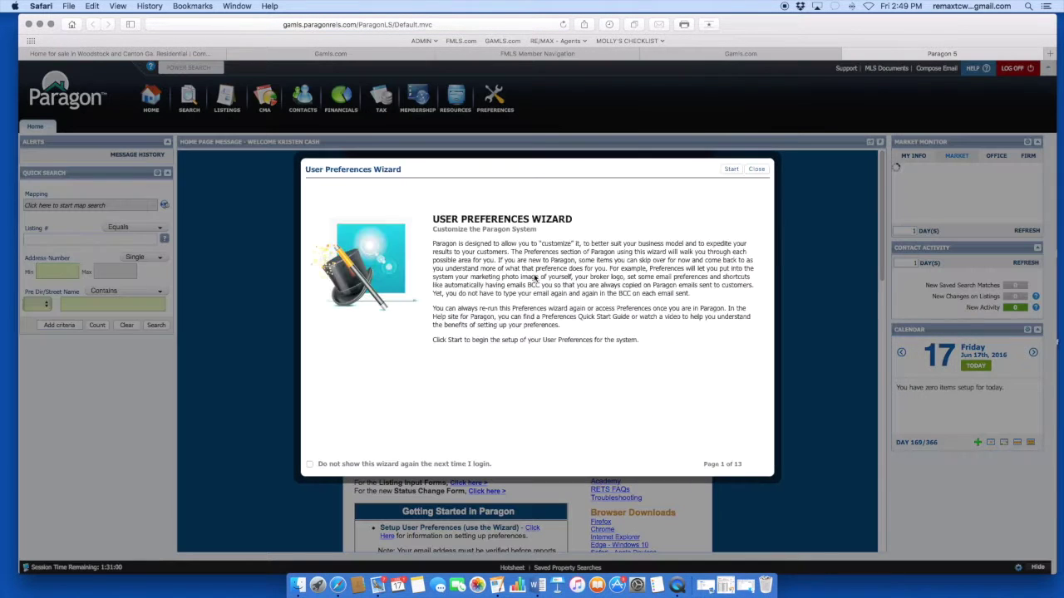
Dismiss the User Preferences Wizard on the Paragon home page.
click(756, 169)
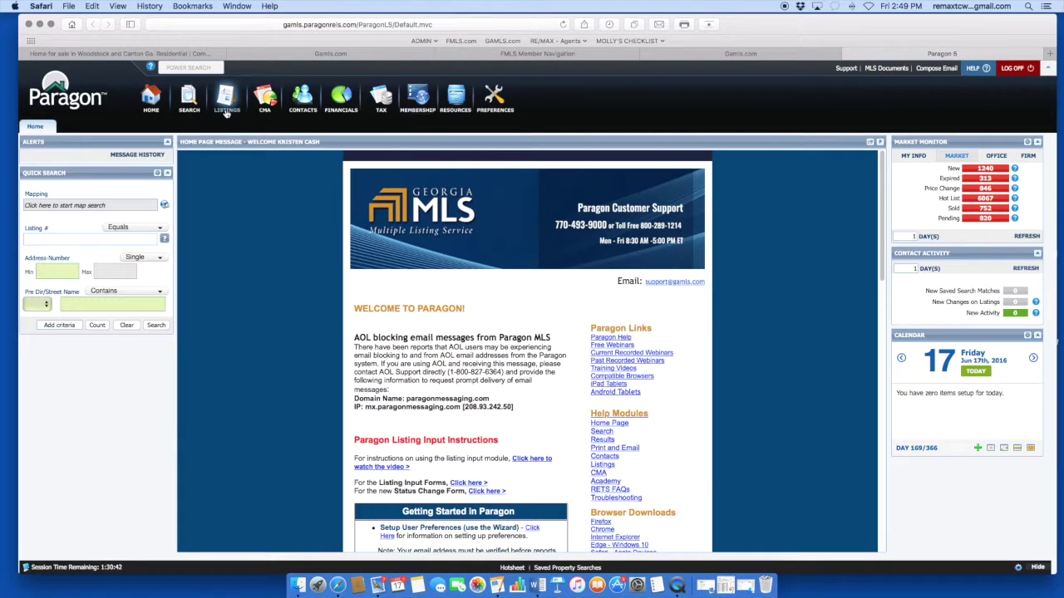
Bring up the Listings menu from the top toolbar.
click(226, 114)
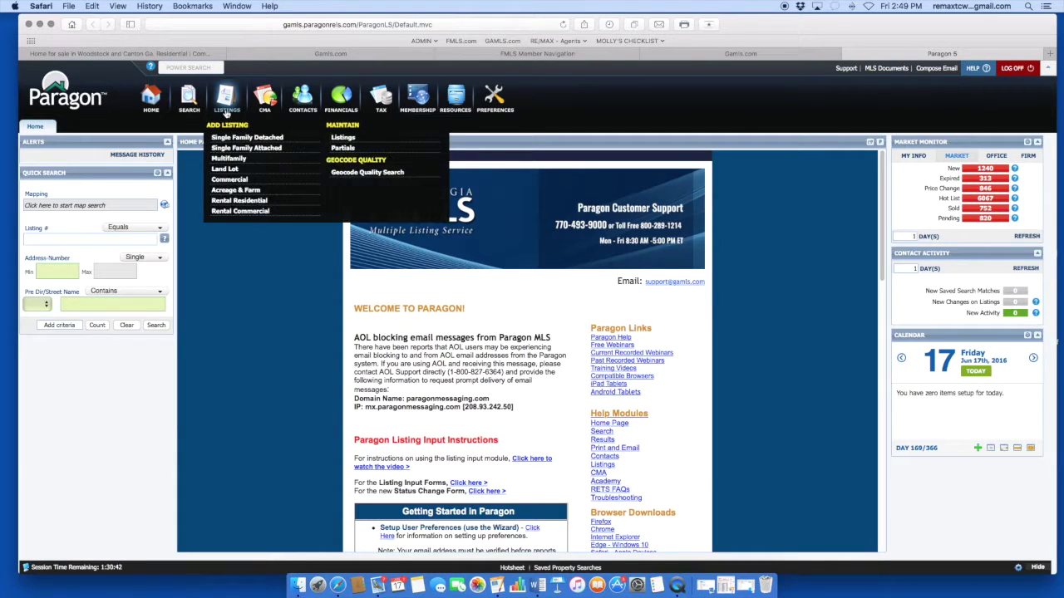
Filter Maintain Listings to listing number 7629025.
click(341, 142)
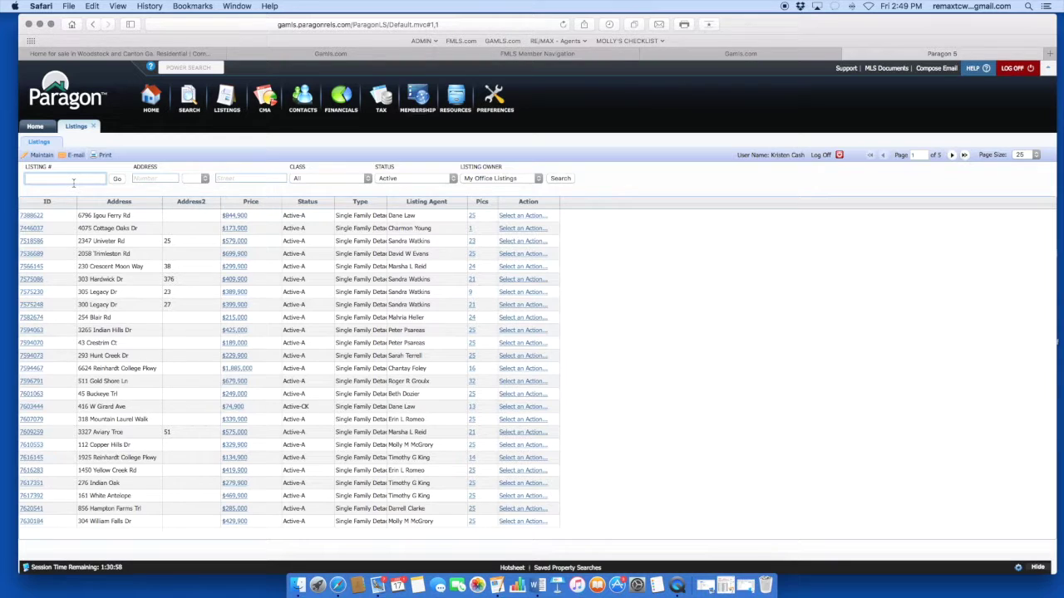
text(7629025)
click(119, 183)
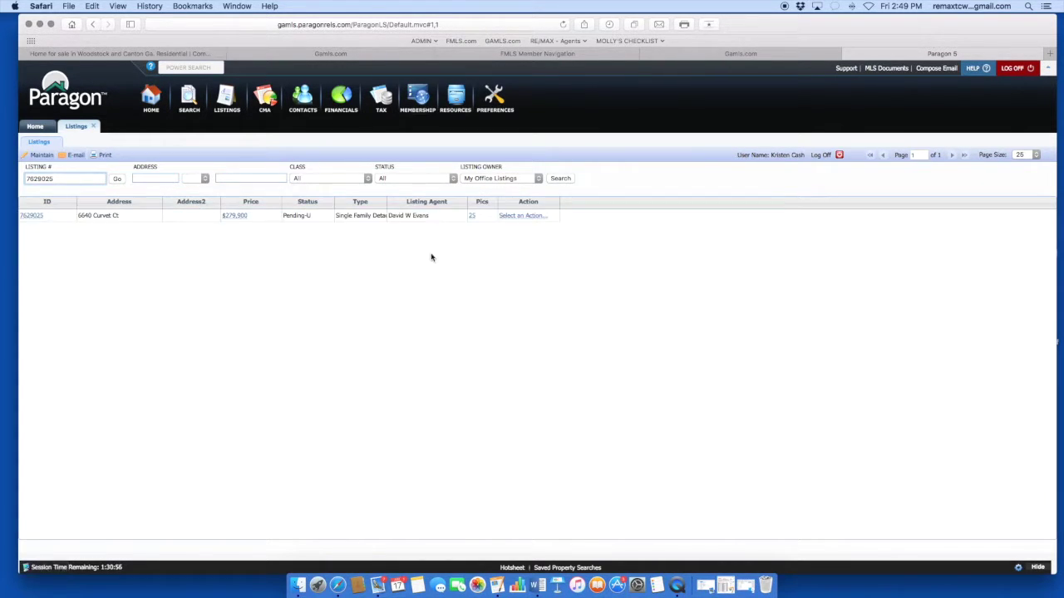
Choose the Sold/Closed action for listing 7629025.
click(539, 217)
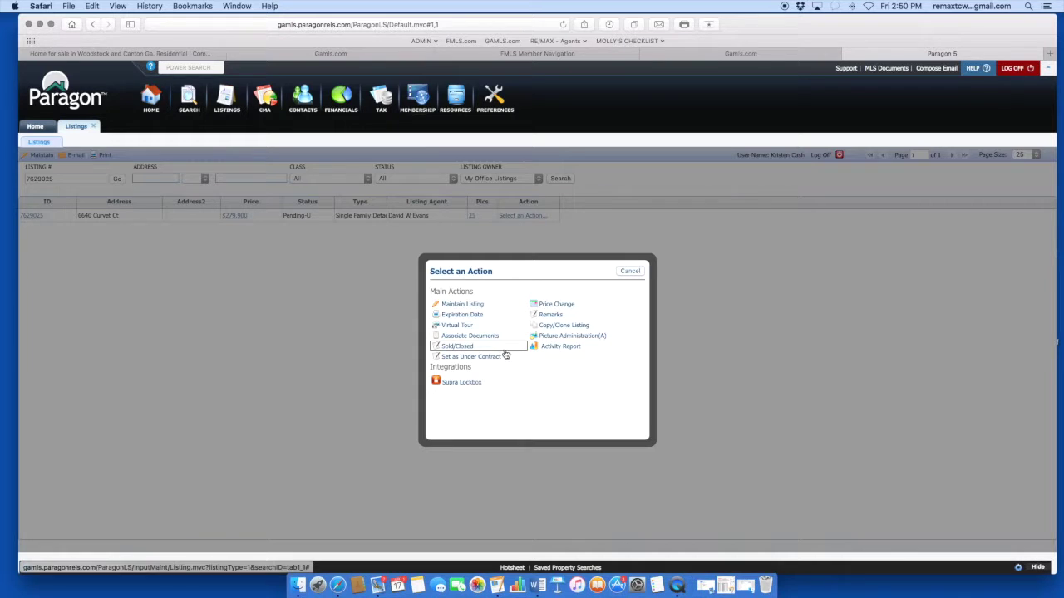
click(468, 352)
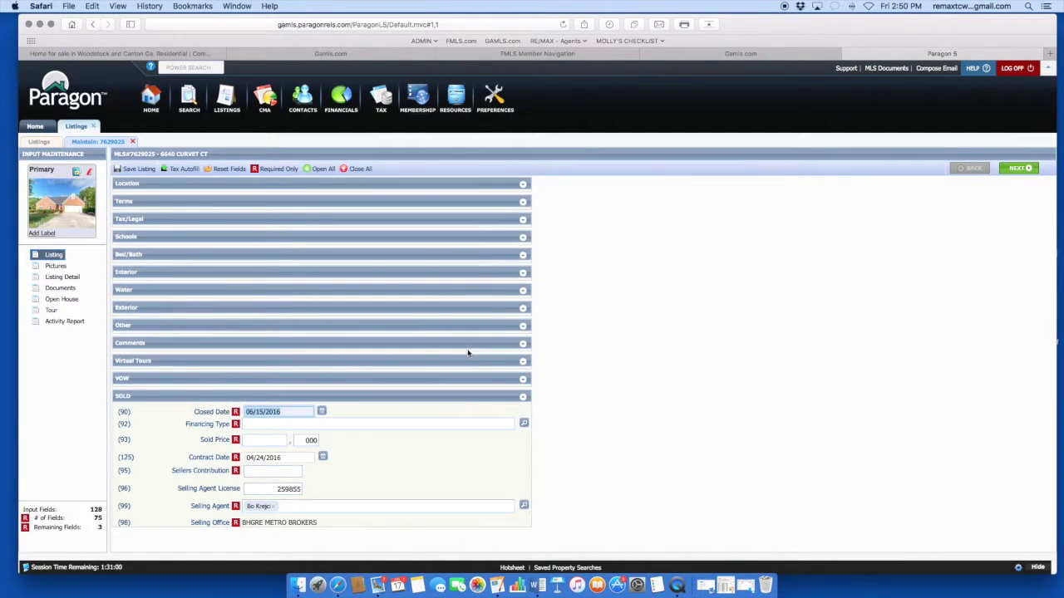
Set the Closed Date to 06/16/2016 and Financing Type to CN95.
click(322, 411)
click(414, 475)
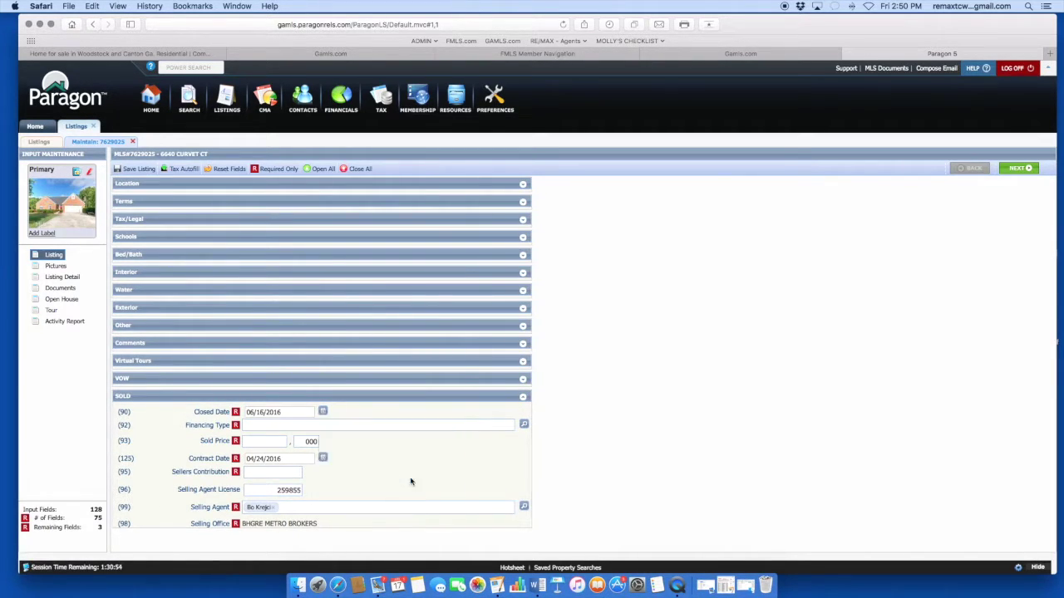
click(278, 427)
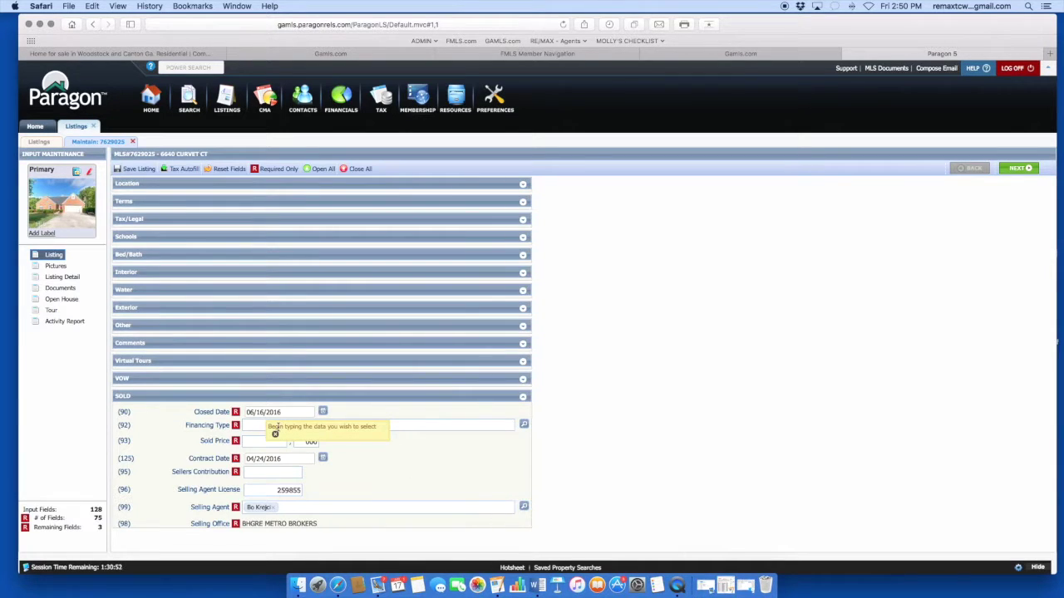
text(cn)
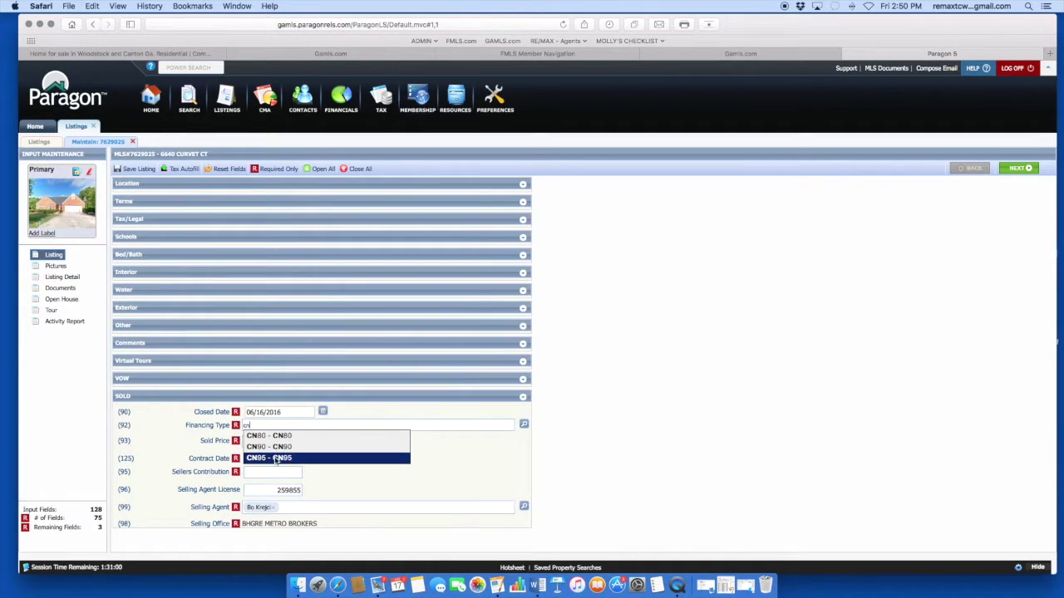
click(276, 459)
Enter sold price 285,000 and sellers contribution 8550, then save the listing.
click(273, 444)
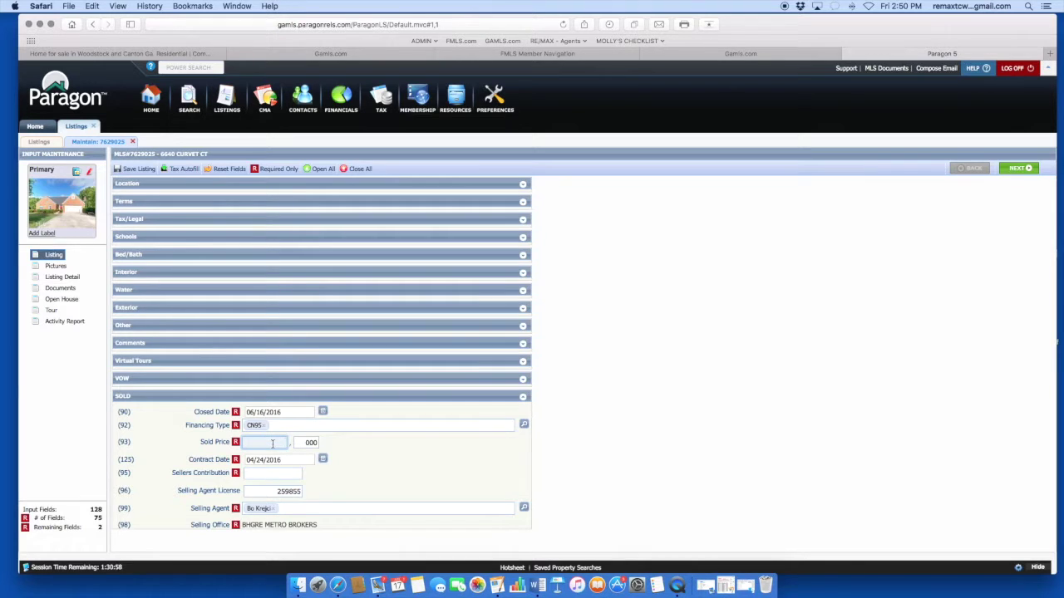
text(285)
click(277, 473)
text(8)
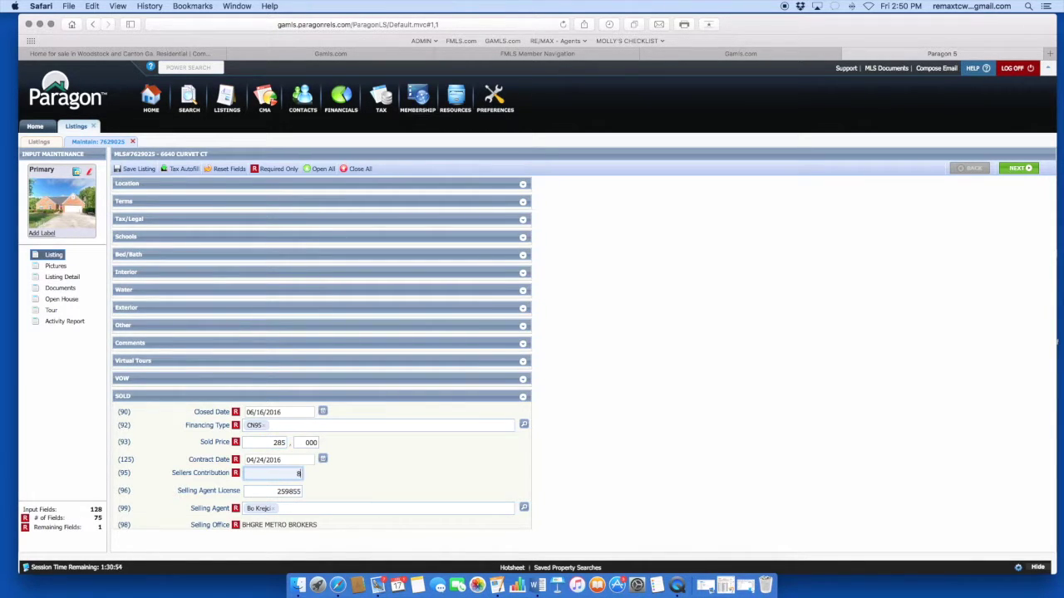
text(550)
click(138, 171)
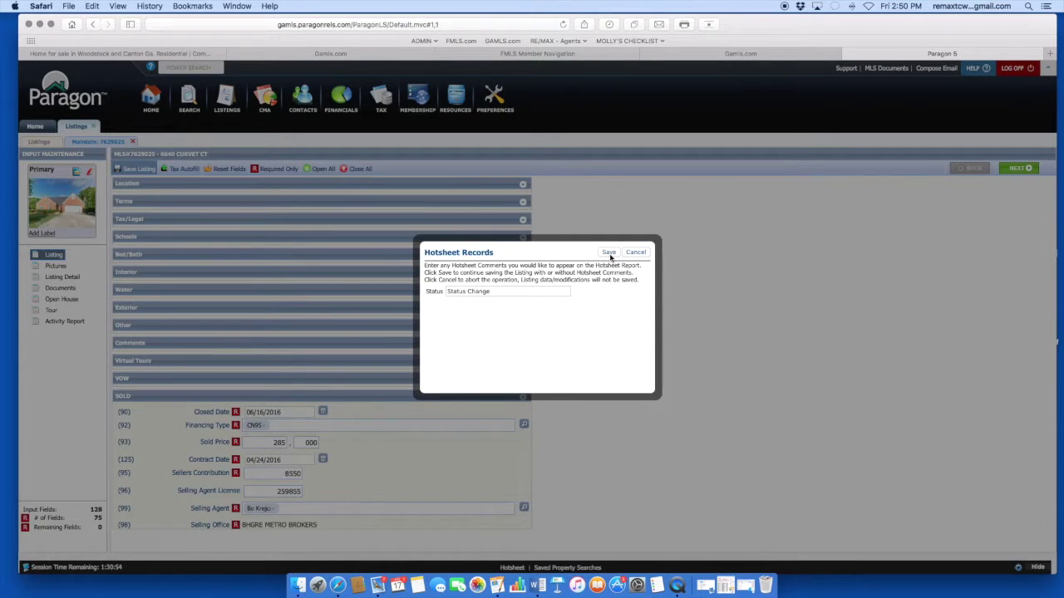
click(609, 252)
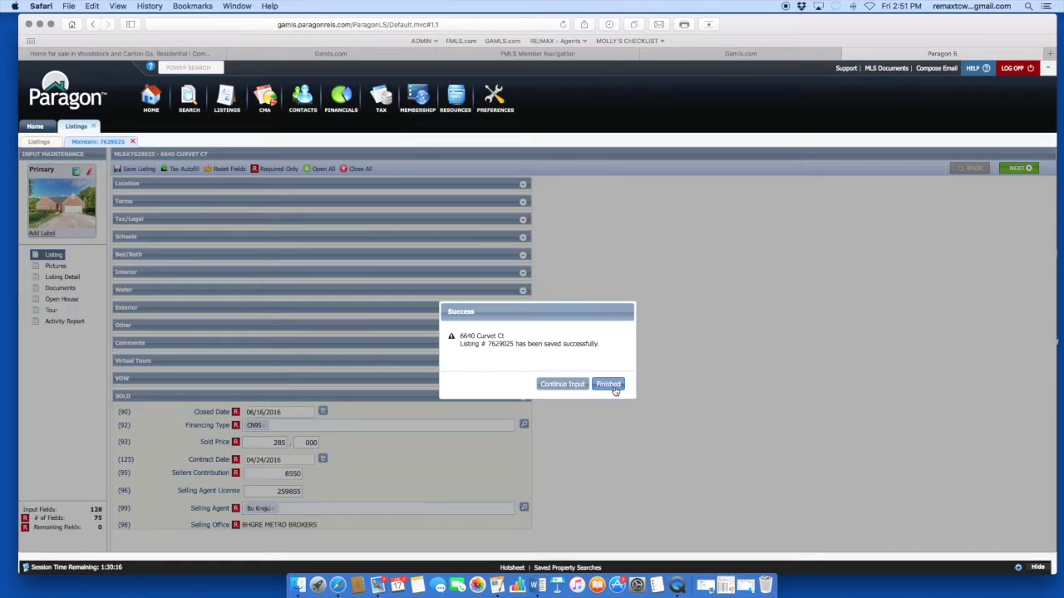
click(609, 384)
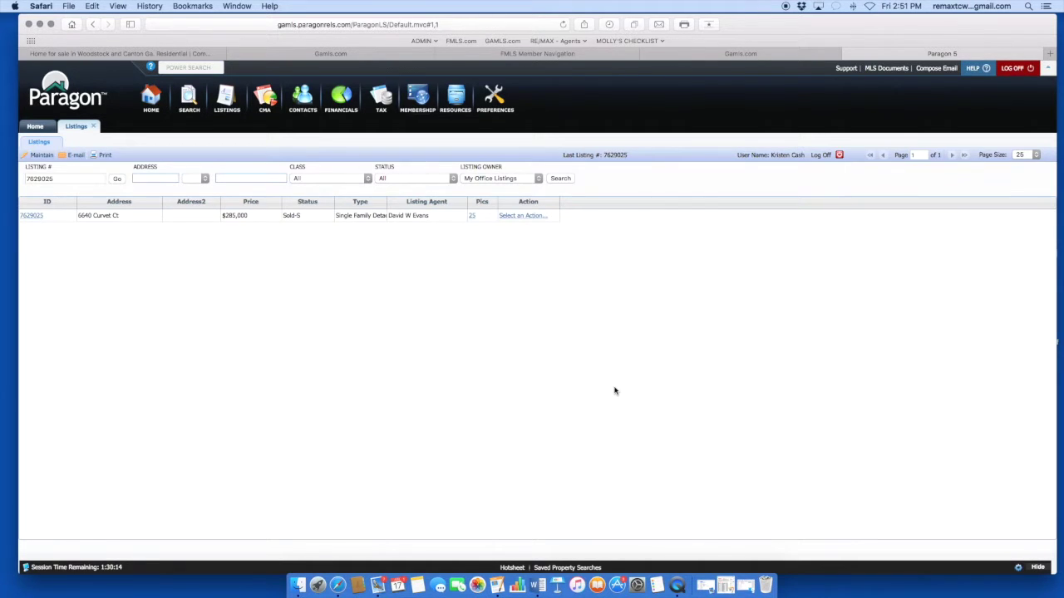